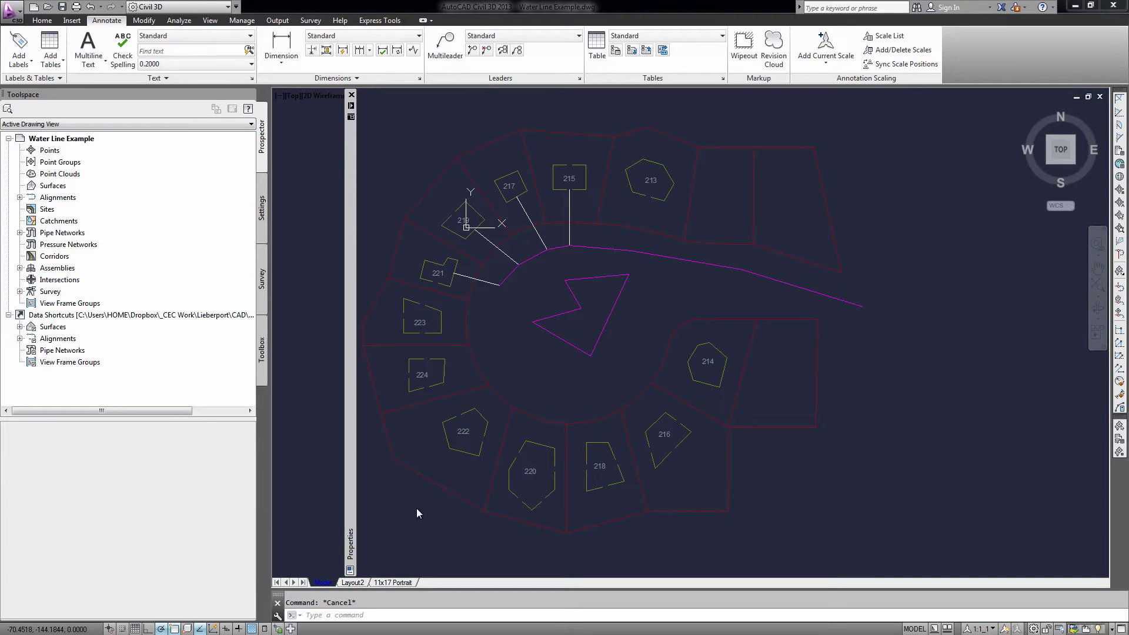
# - Pan the site plan up slightly and re-zoom so lots 213–224 around the alignment fit in view
pyautogui.moveTo(429, 525); pyautogui.dragTo(434, 505, button='middle')
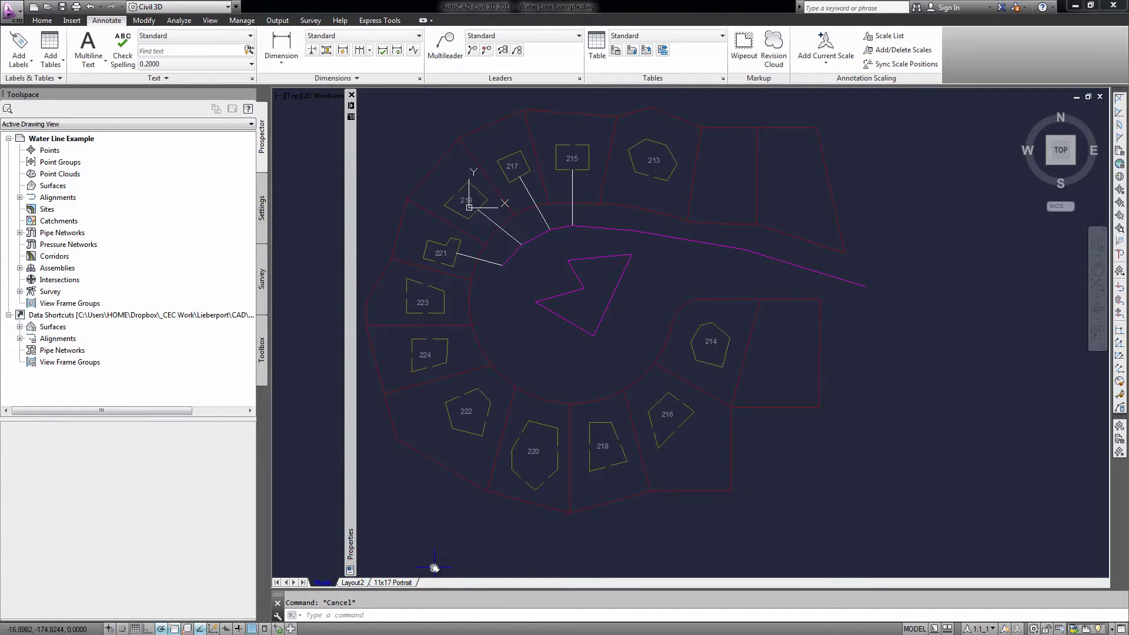
pyautogui.scroll(-3, 471, 495)
pyautogui.scroll(1, 494, 488)
pyautogui.scroll(1, 512, 466)
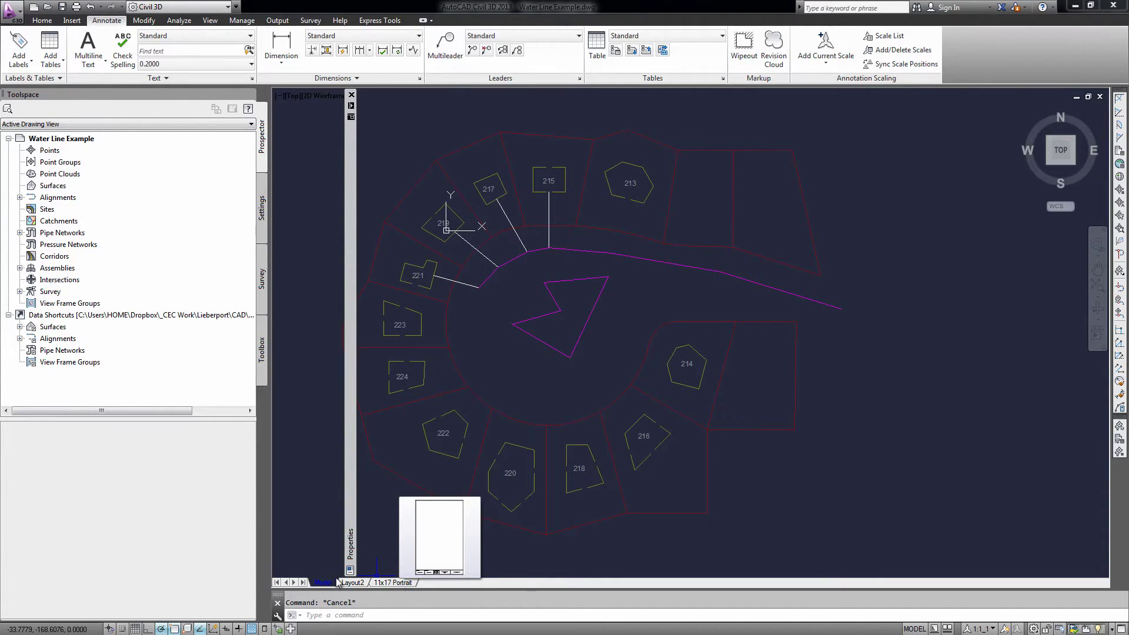
pyautogui.click(393, 582)
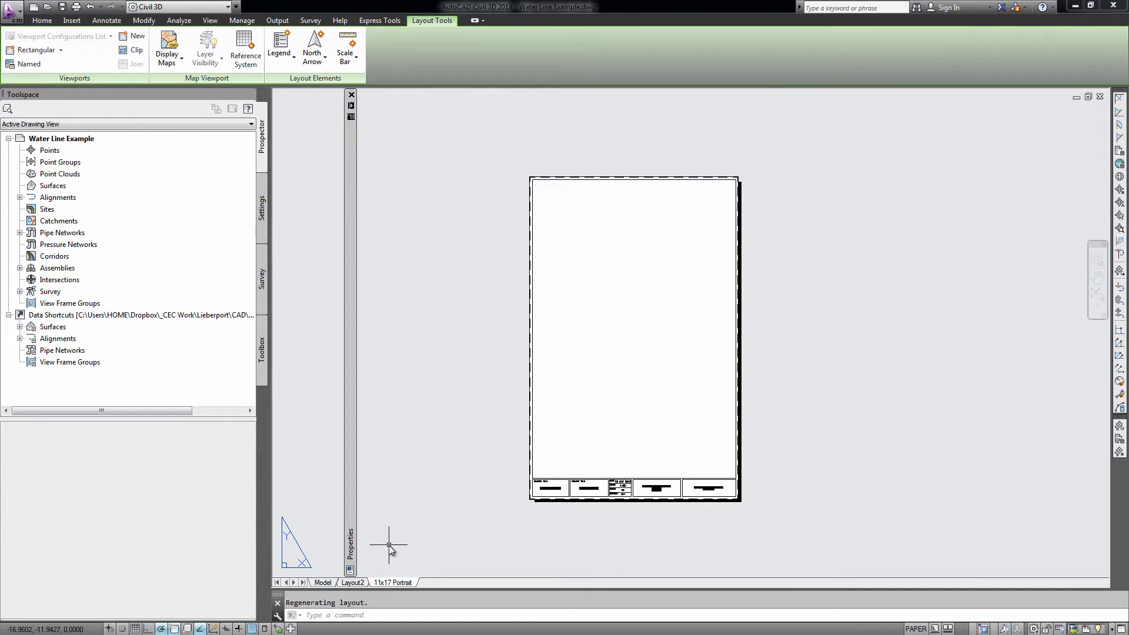
pyautogui.moveTo(351, 541)
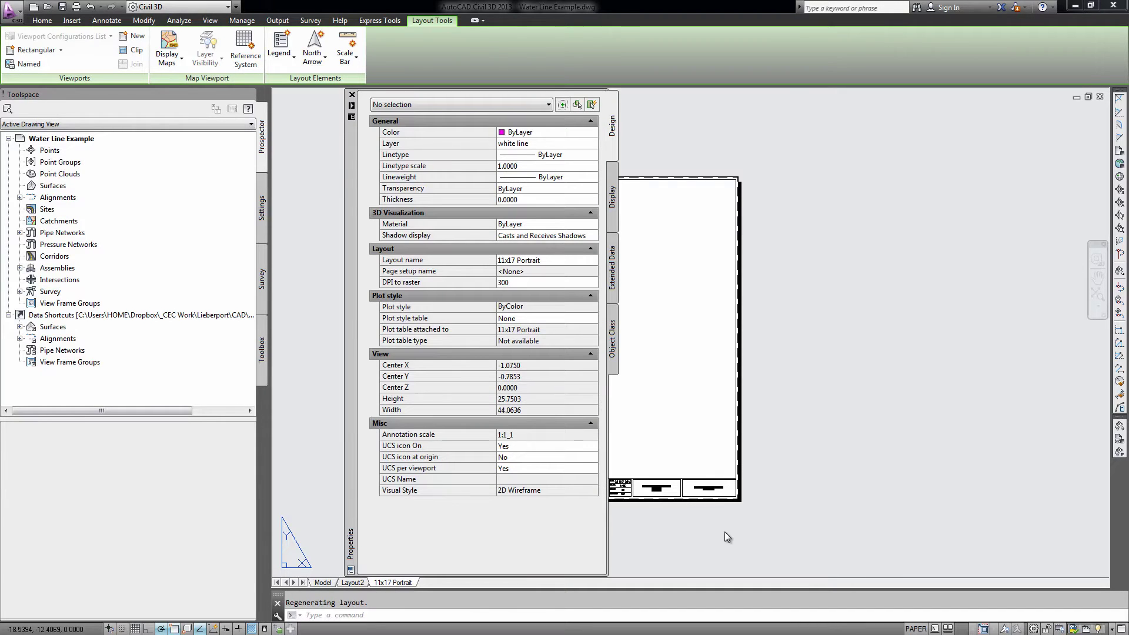
pyautogui.press('Escape')
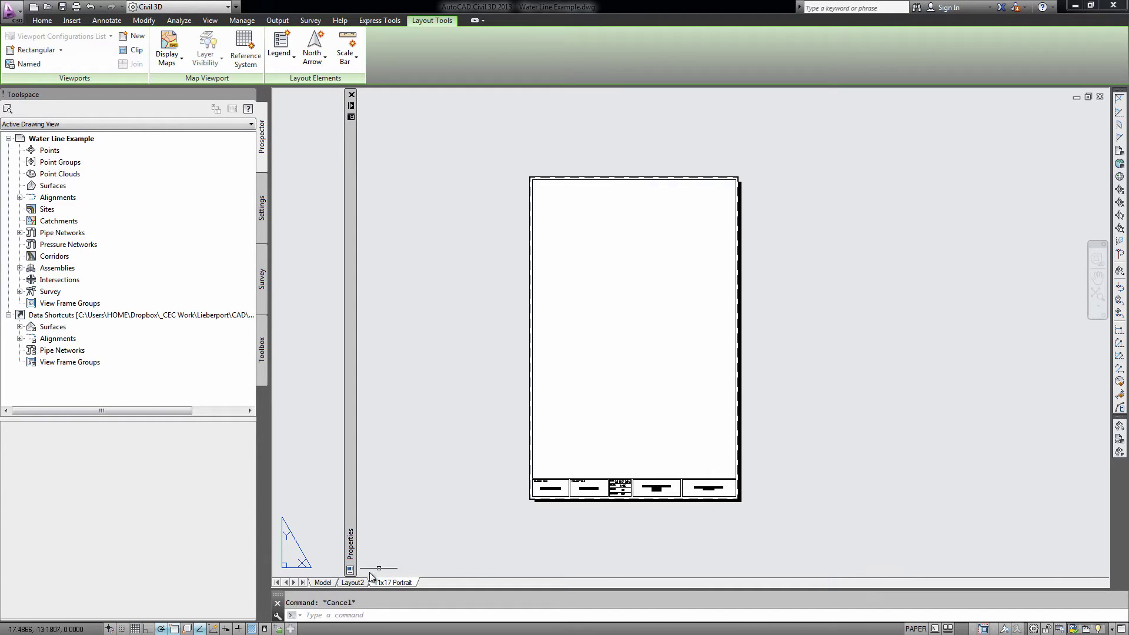
pyautogui.click(320, 584)
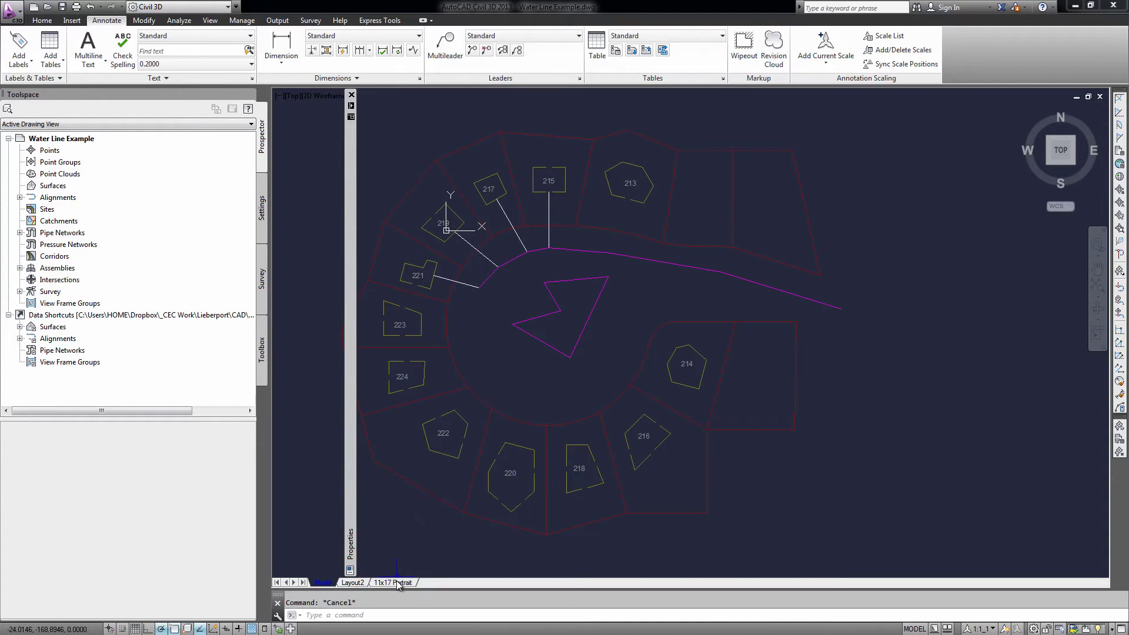
# - Pan up-left and zoom in around lot 218 to frame lots 214, 216, 218 and 220
pyautogui.moveTo(397, 584)
pyautogui.moveTo(446, 549); pyautogui.dragTo(433, 524, button='middle')
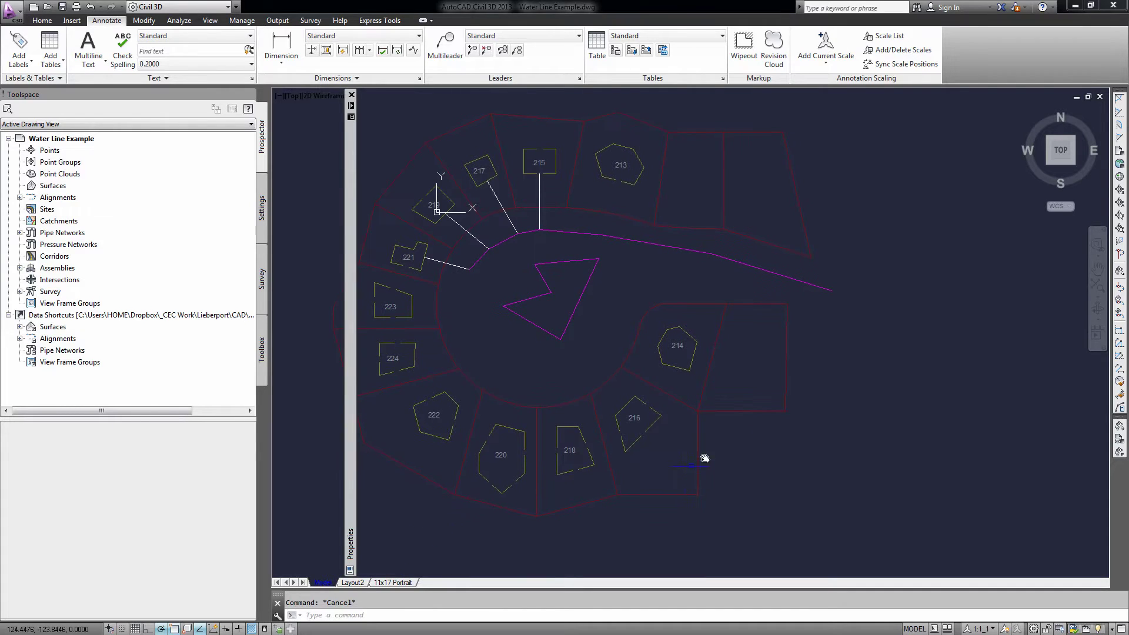
pyautogui.scroll(-4, 535, 412)
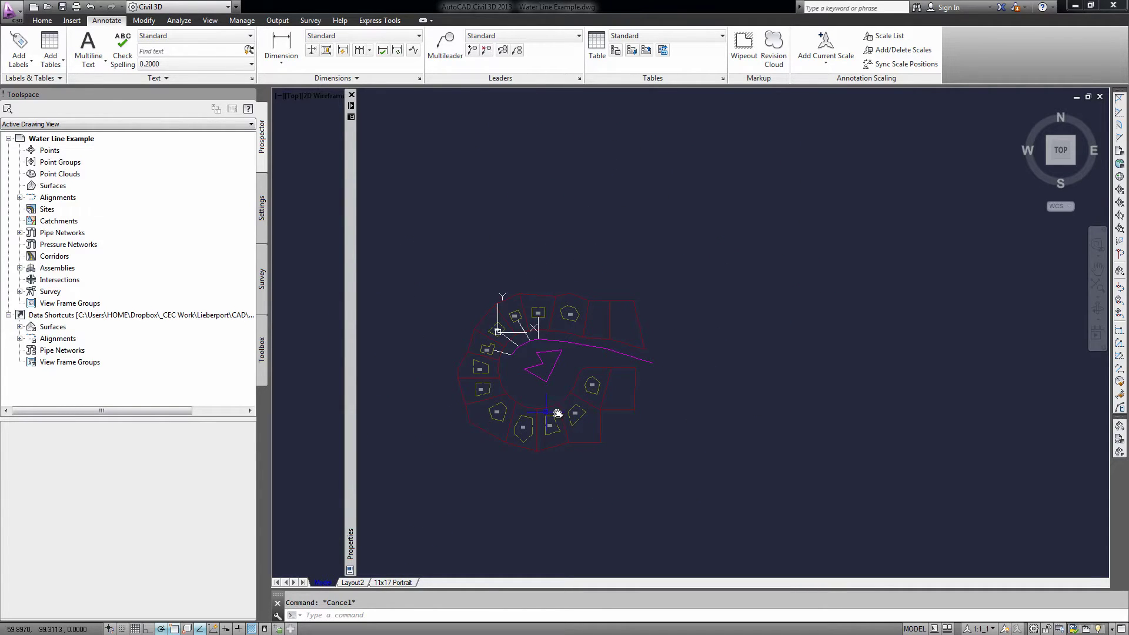
pyautogui.scroll(2, 559, 417)
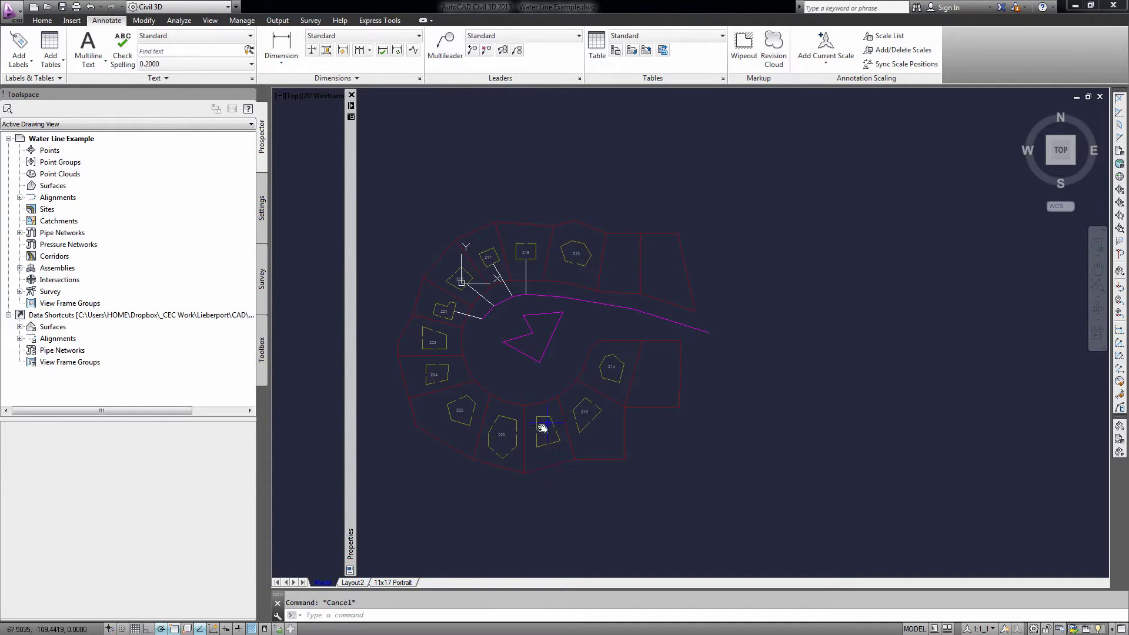
pyautogui.scroll(5, 549, 444)
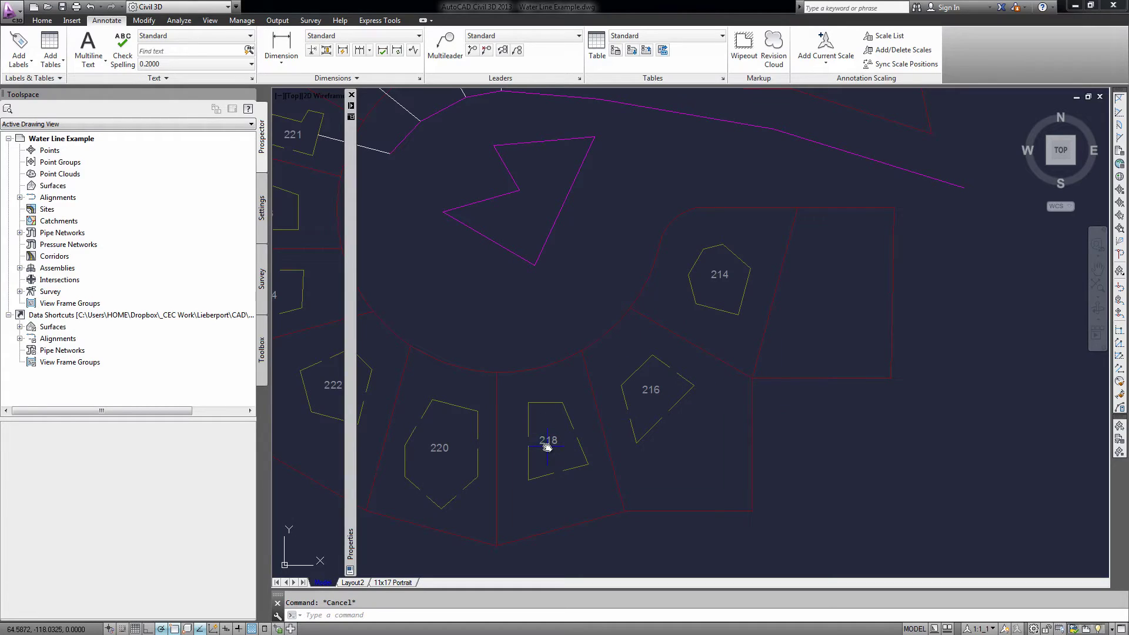
pyautogui.moveTo(548, 448)
# - Switch to the 11x17 Portrait layout and zoom and pan to inspect its title block
pyautogui.click(390, 582)
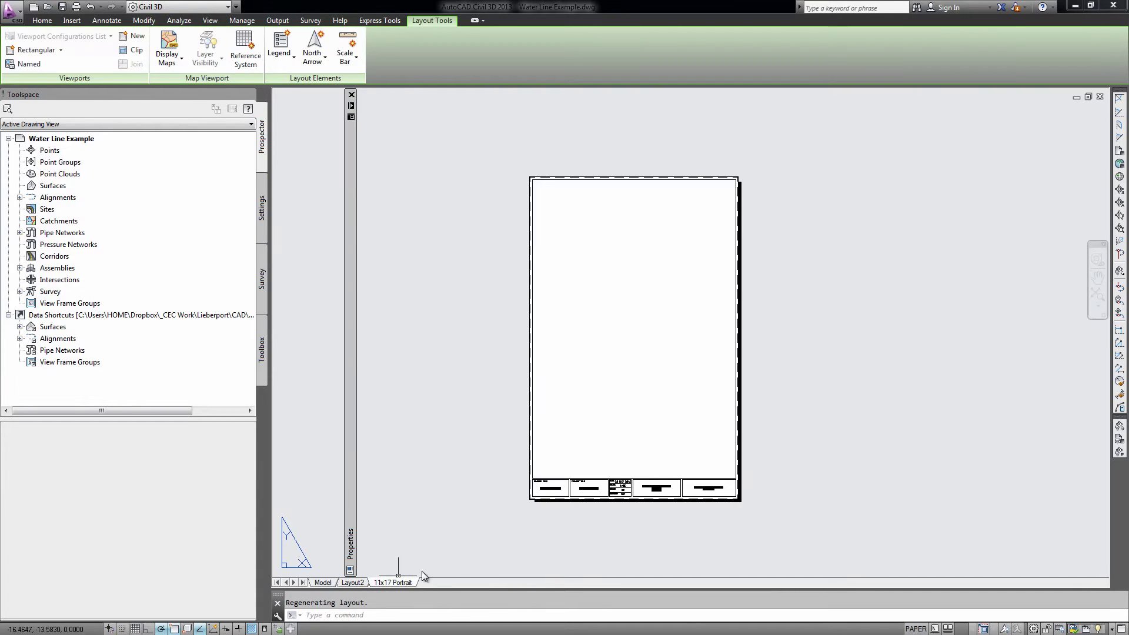
pyautogui.scroll(2, 538, 487)
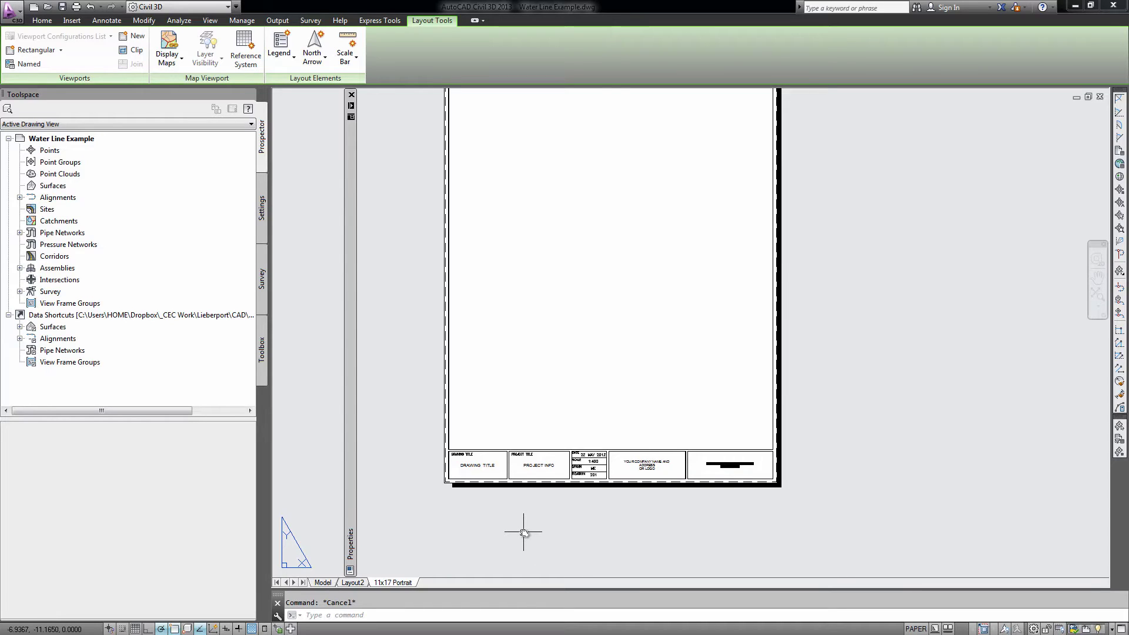
pyautogui.scroll(-2, 523, 497)
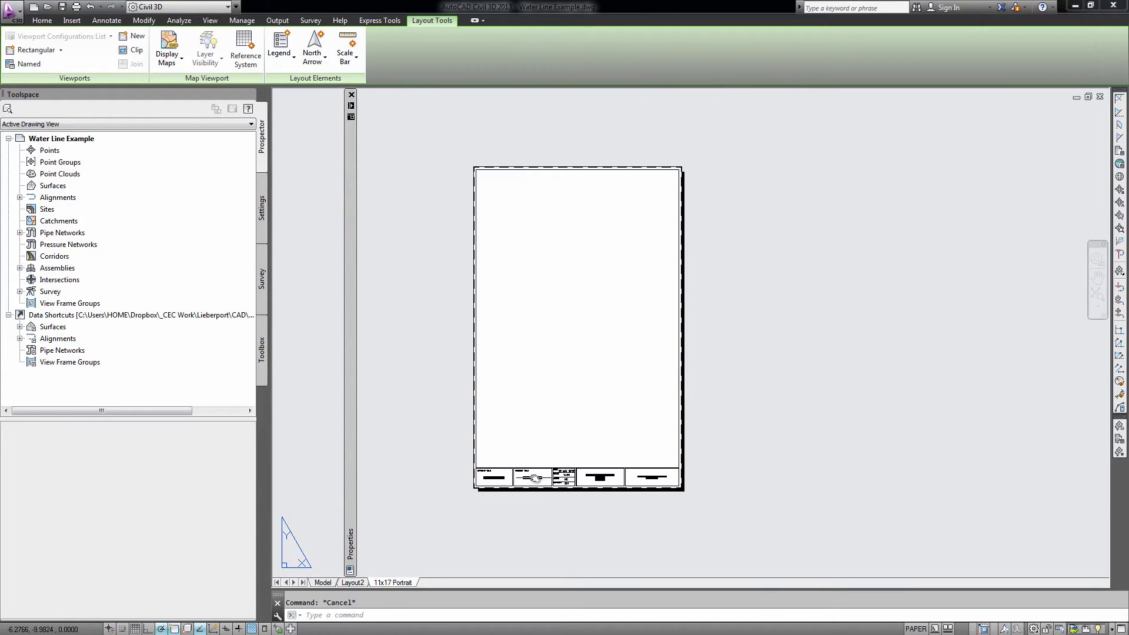
pyautogui.moveTo(534, 478)
pyautogui.moveTo(546, 507); pyautogui.dragTo(532, 477, button='middle')
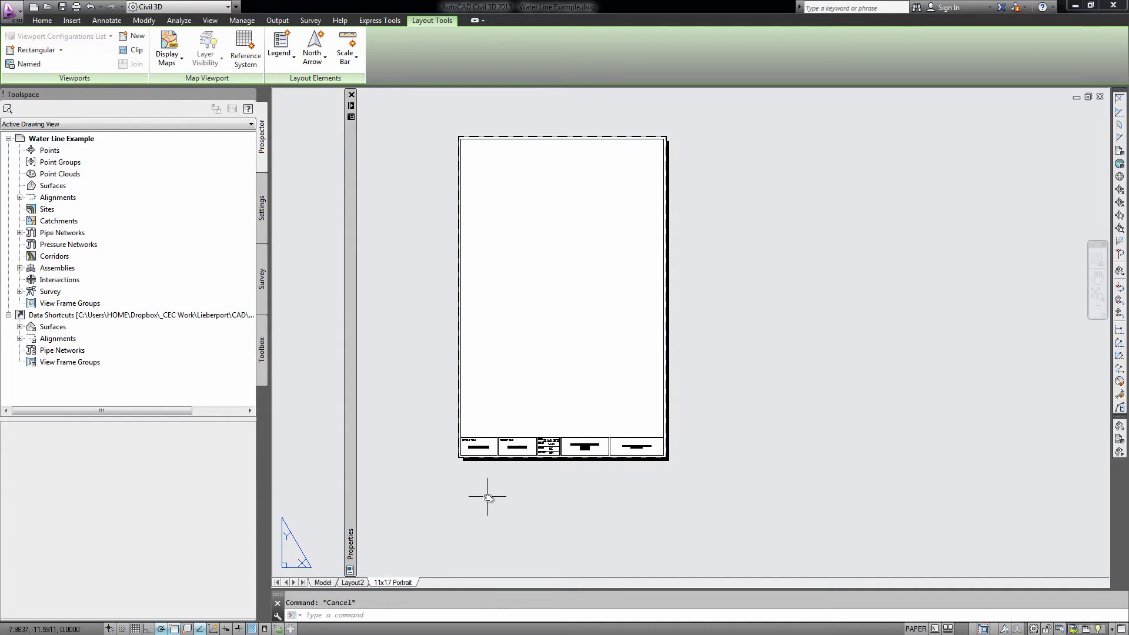
pyautogui.write('model')
pyautogui.press('Return')
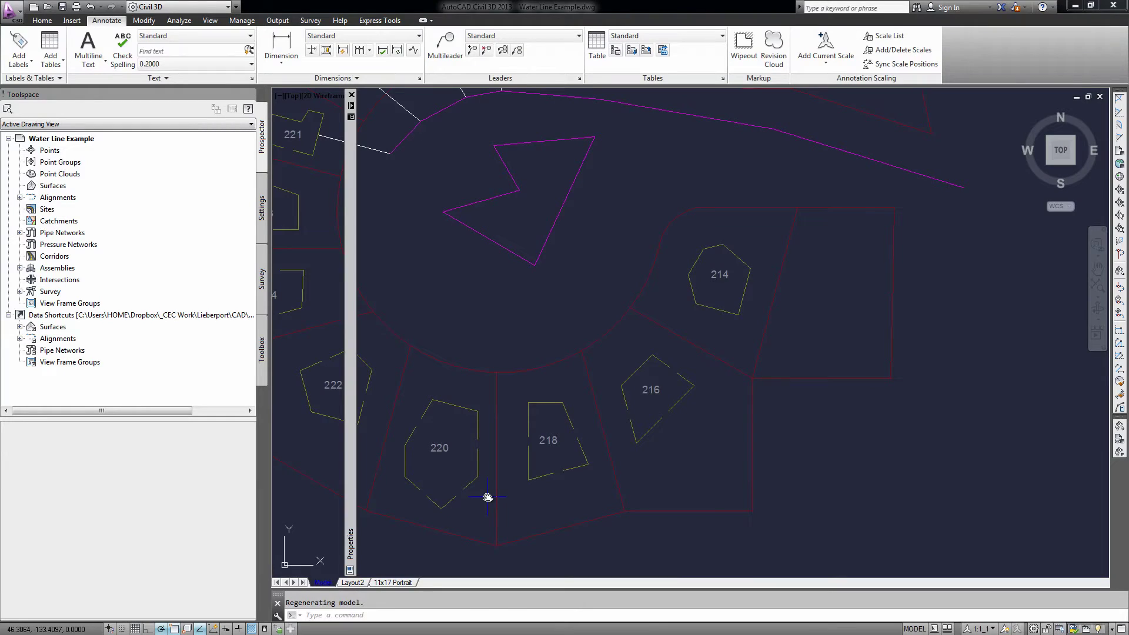
pyautogui.press('Escape')
pyautogui.write('LAYOUt')
pyautogui.press('Return')
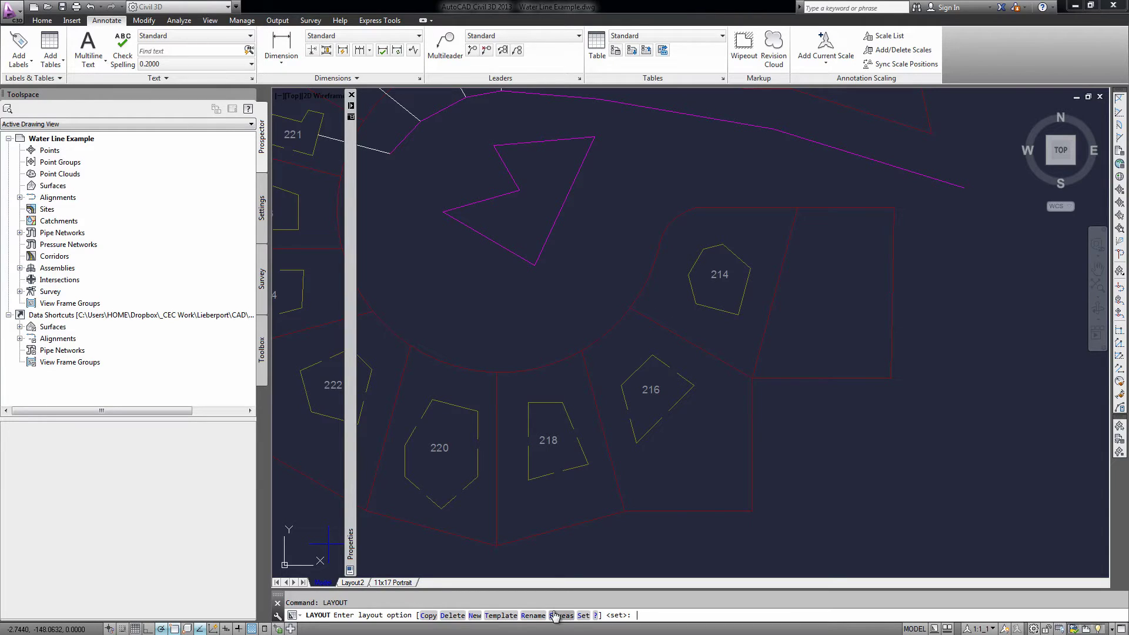
pyautogui.press('Return')
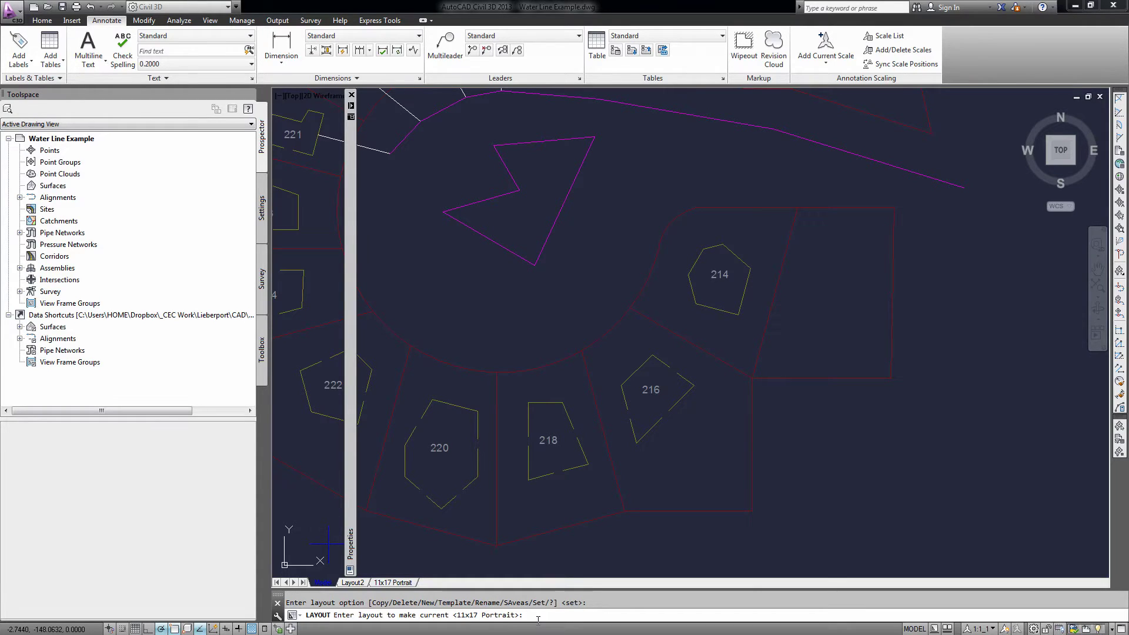
pyautogui.press('Return')
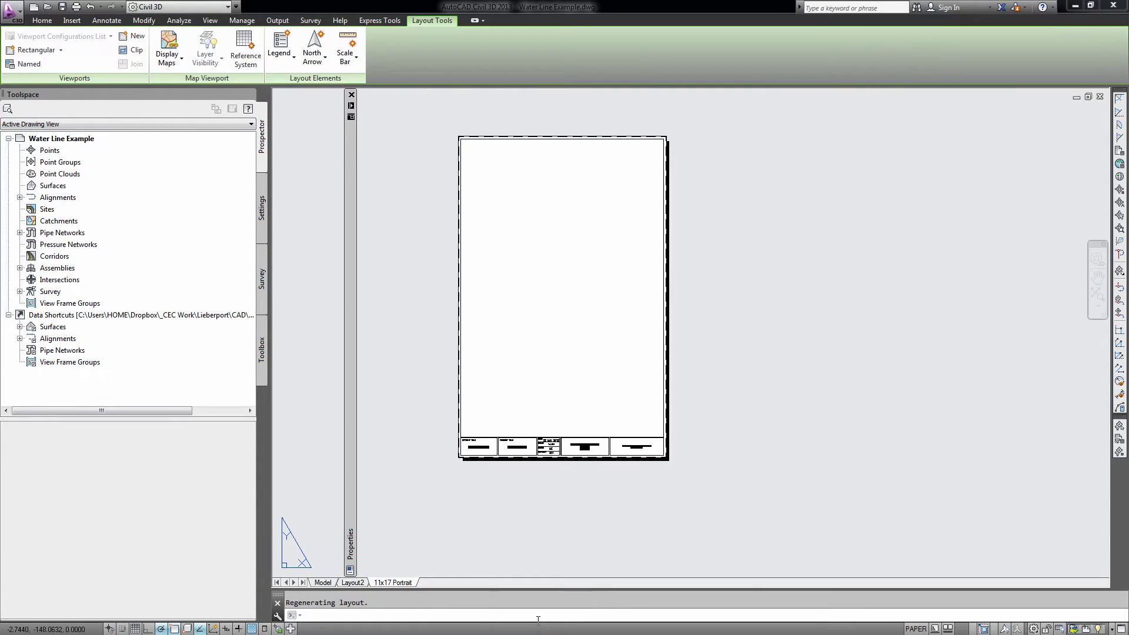
# - Return to model space from the portrait sheet, cancelling stray selection windows and pending commands
pyautogui.moveTo(360, 568)
pyautogui.click(312, 551)
pyautogui.press('Escape')
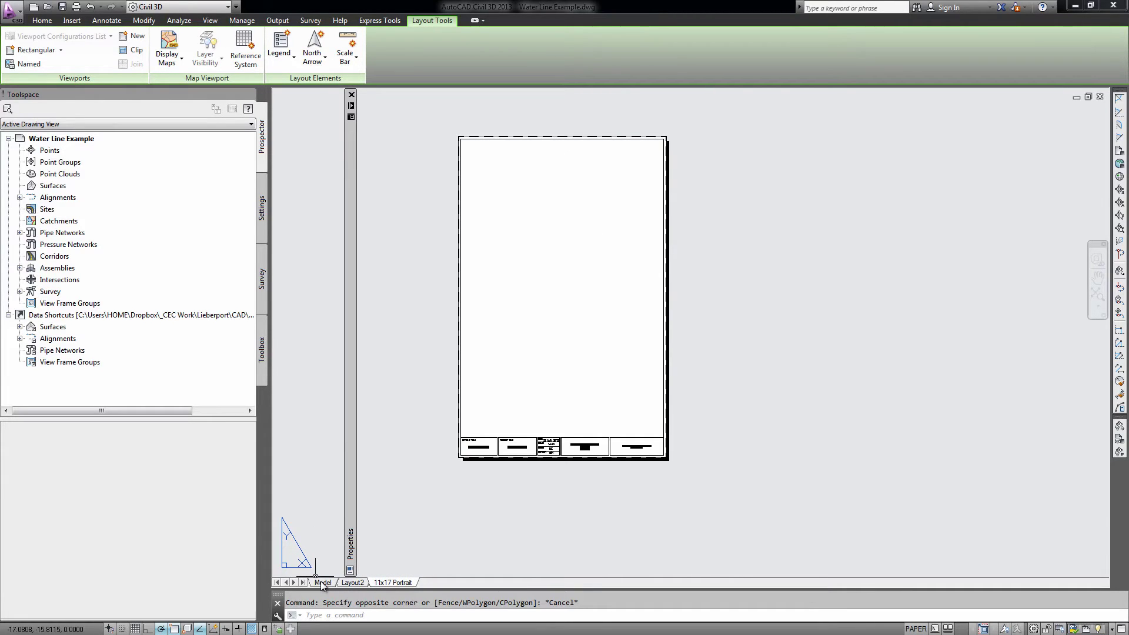
pyautogui.click(323, 583)
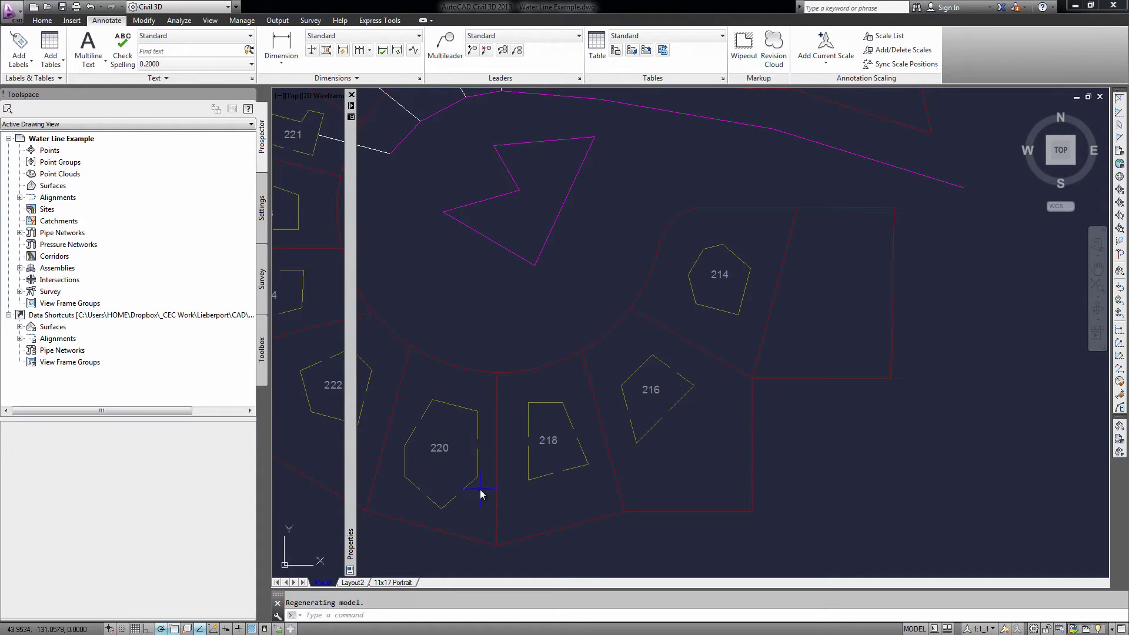
pyautogui.press('Escape')
pyautogui.click(383, 565)
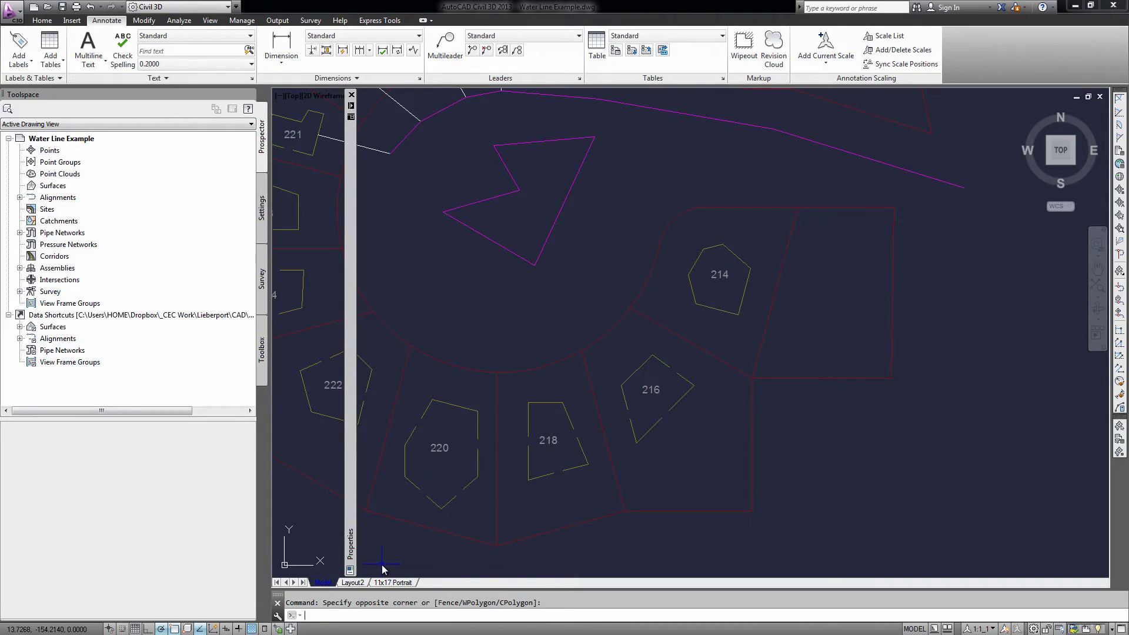
pyautogui.press('Escape')
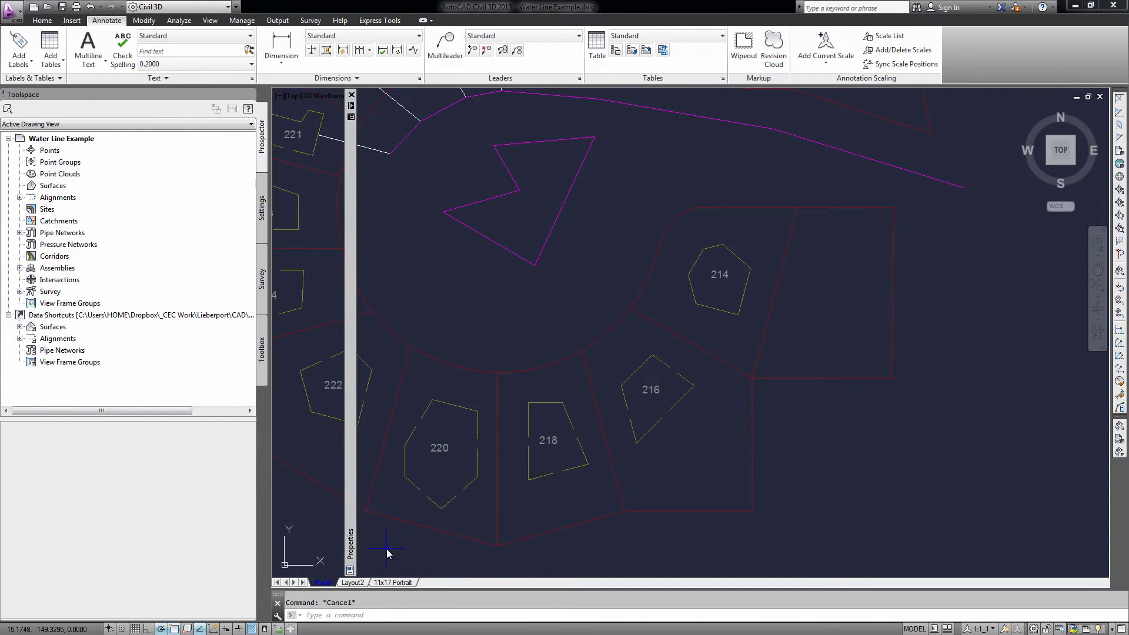
# - After glancing at Layout2, rename the 11x17 Portrait layout tab to 'DRAWING 1'
pyautogui.click(383, 583)
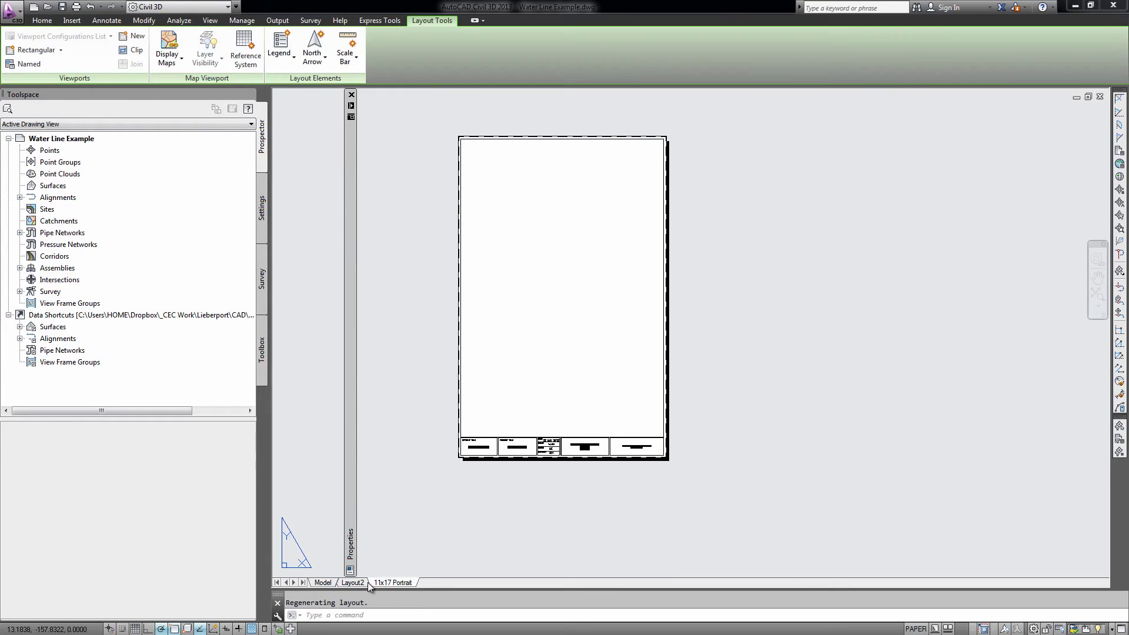
pyautogui.click(356, 583)
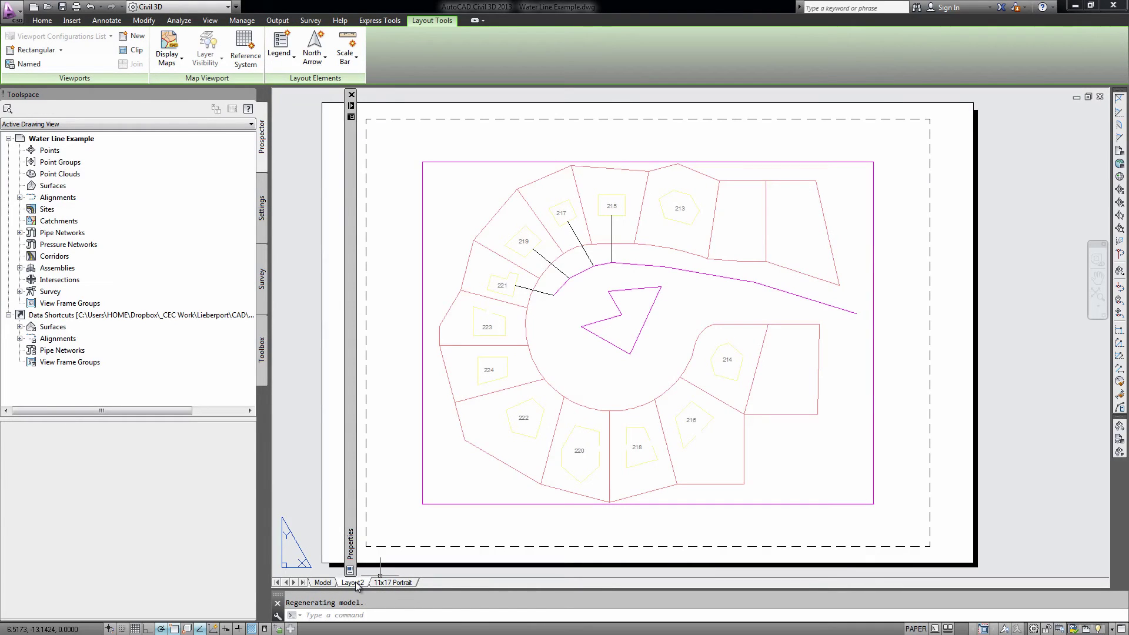
pyautogui.click(394, 583)
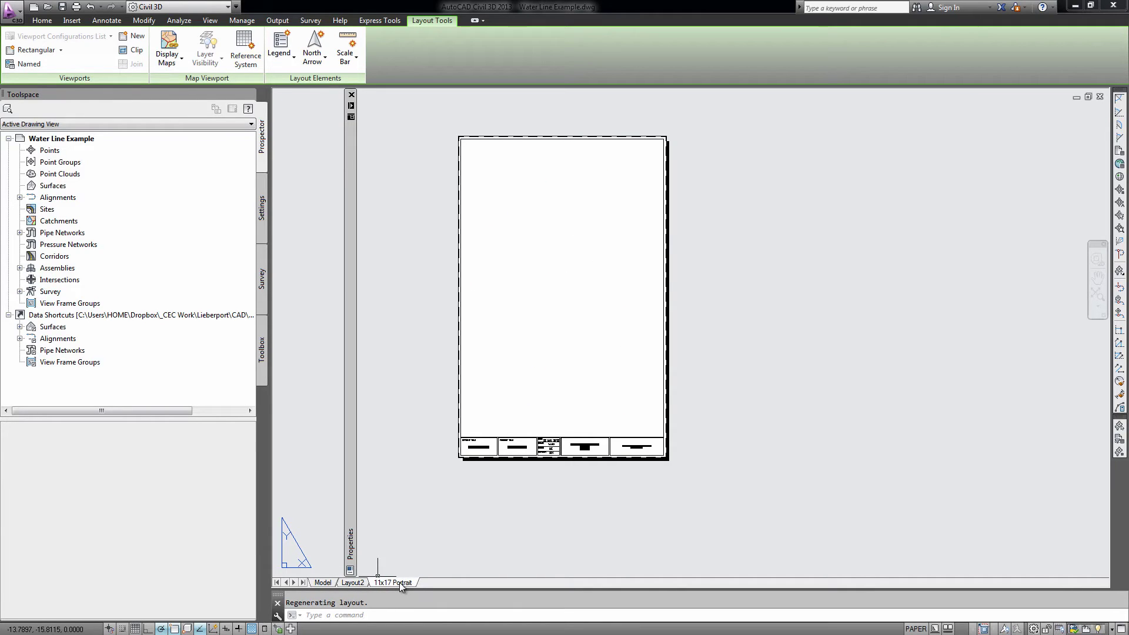
pyautogui.doubleClick(396, 583)
pyautogui.write('DRAWING 1')
pyautogui.click(412, 561)
pyautogui.doubleClick(391, 583)
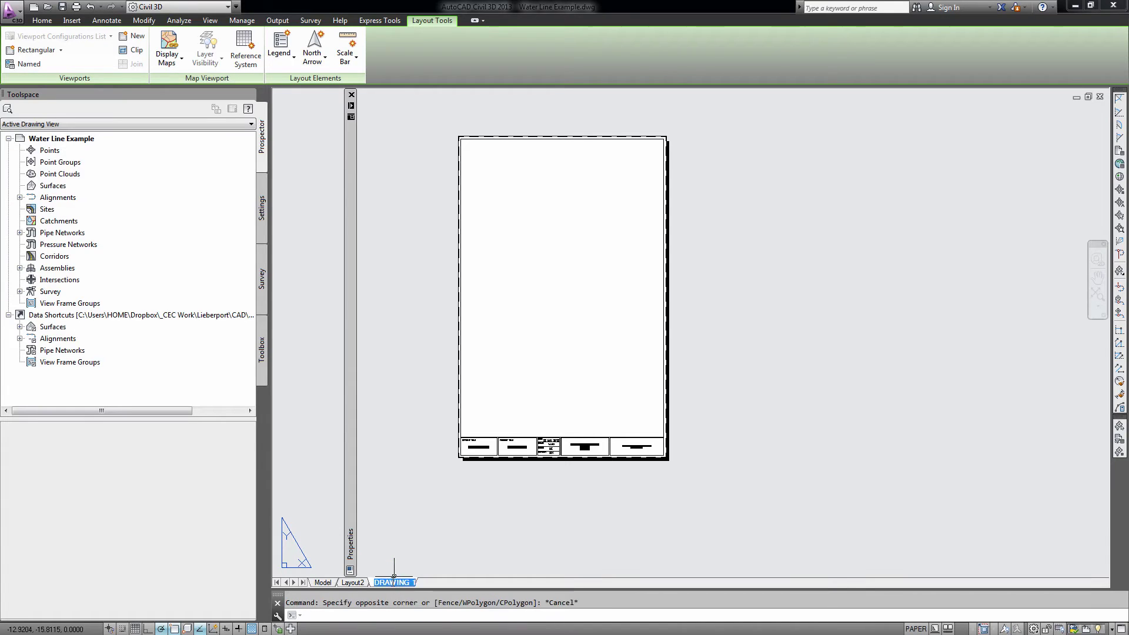
pyautogui.rightClick(386, 581)
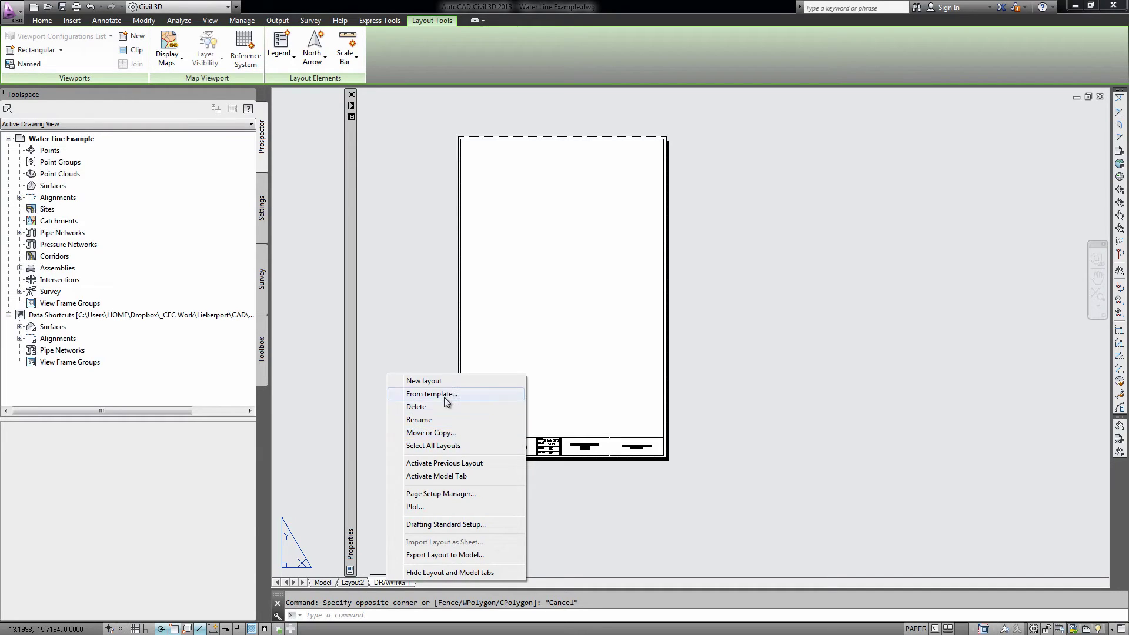
pyautogui.press('Escape')
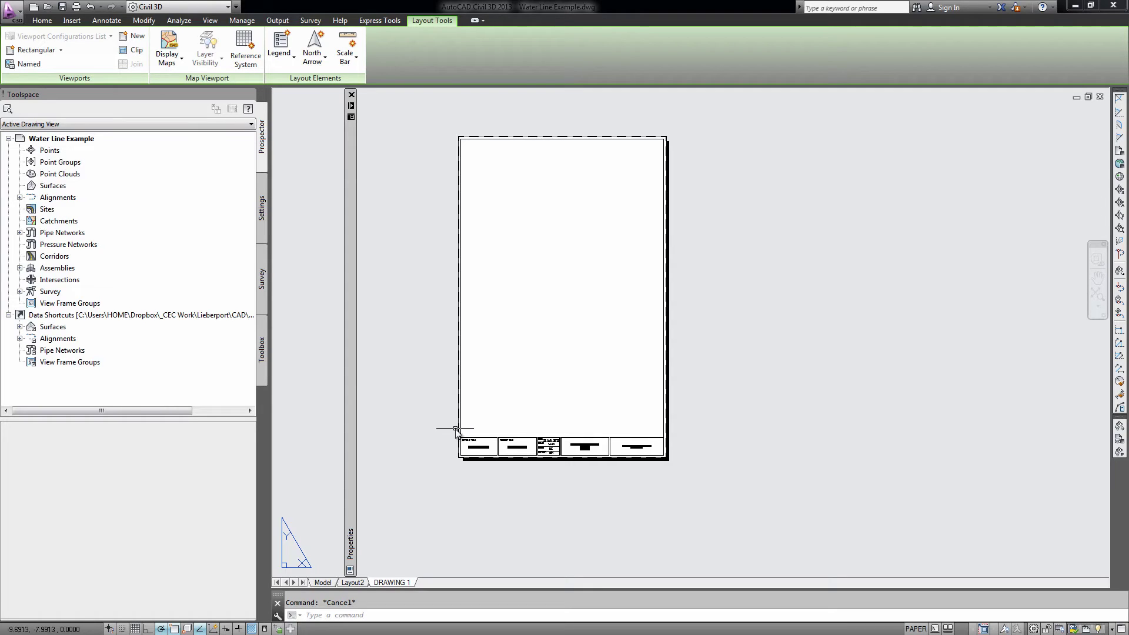
pyautogui.scroll(5, 624, 440)
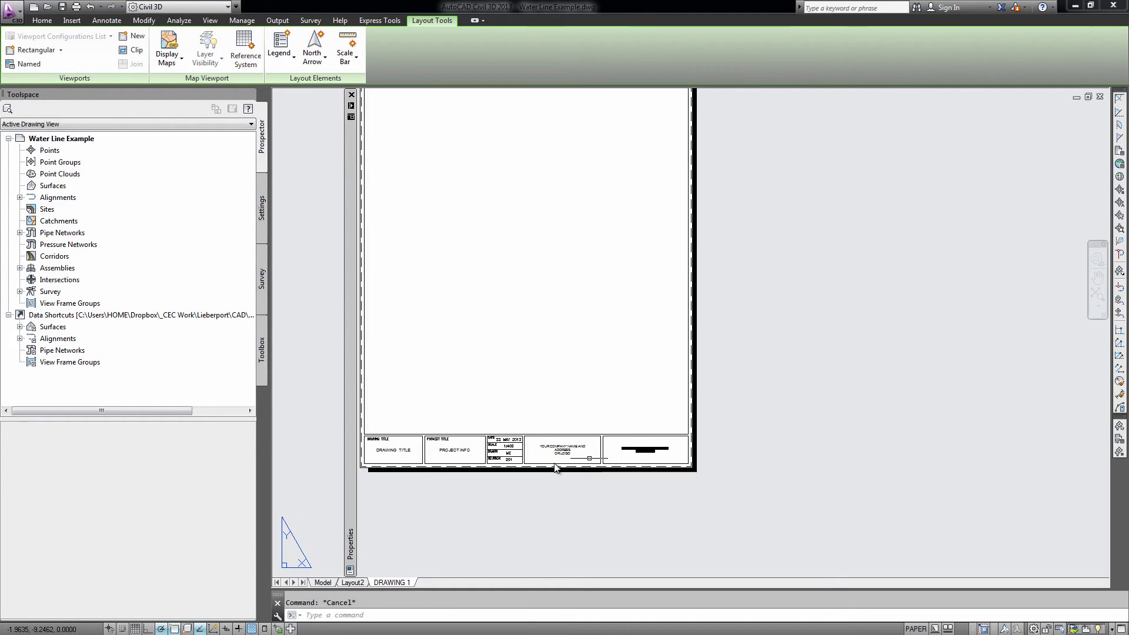
pyautogui.moveTo(411, 412); pyautogui.dragTo(630, 368, button='middle')
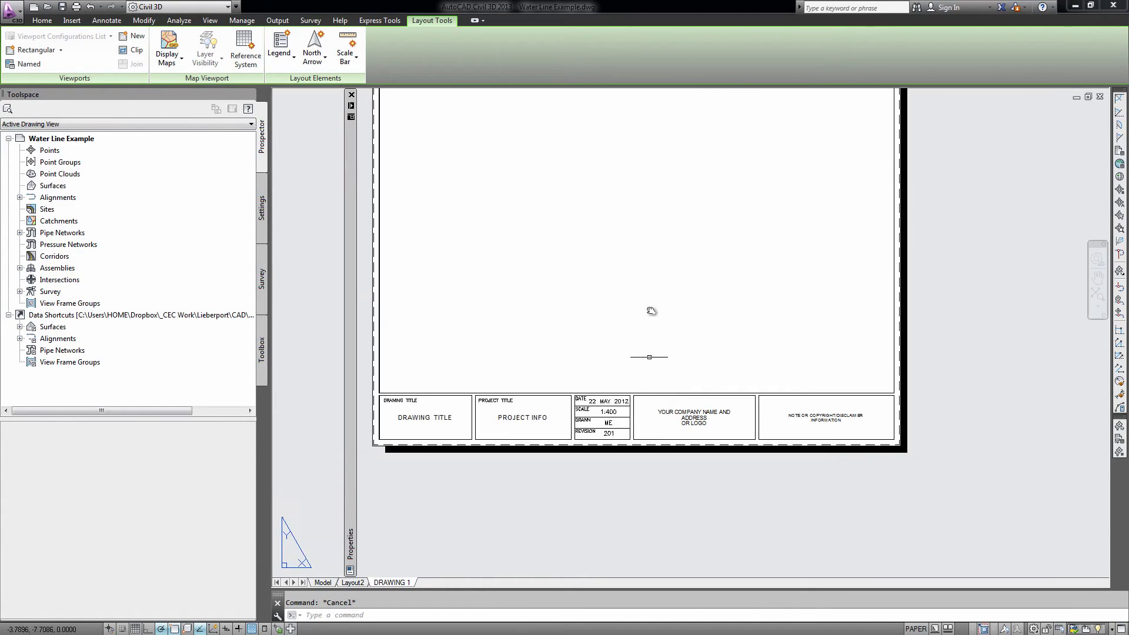
pyautogui.scroll(-4, 651, 308)
pyautogui.moveTo(630, 244); pyautogui.dragTo(577, 343, button='middle')
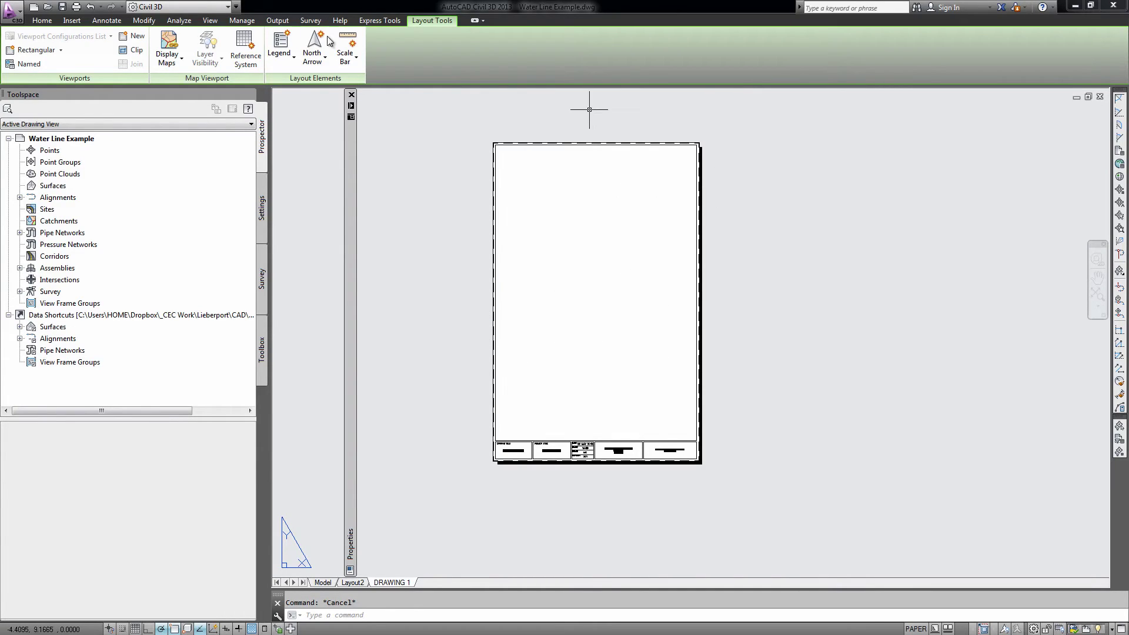
# - Draw a rectangular viewport from the sheet's top-left corner to just above the title block
pyautogui.click(437, 146)
pyautogui.press('Escape')
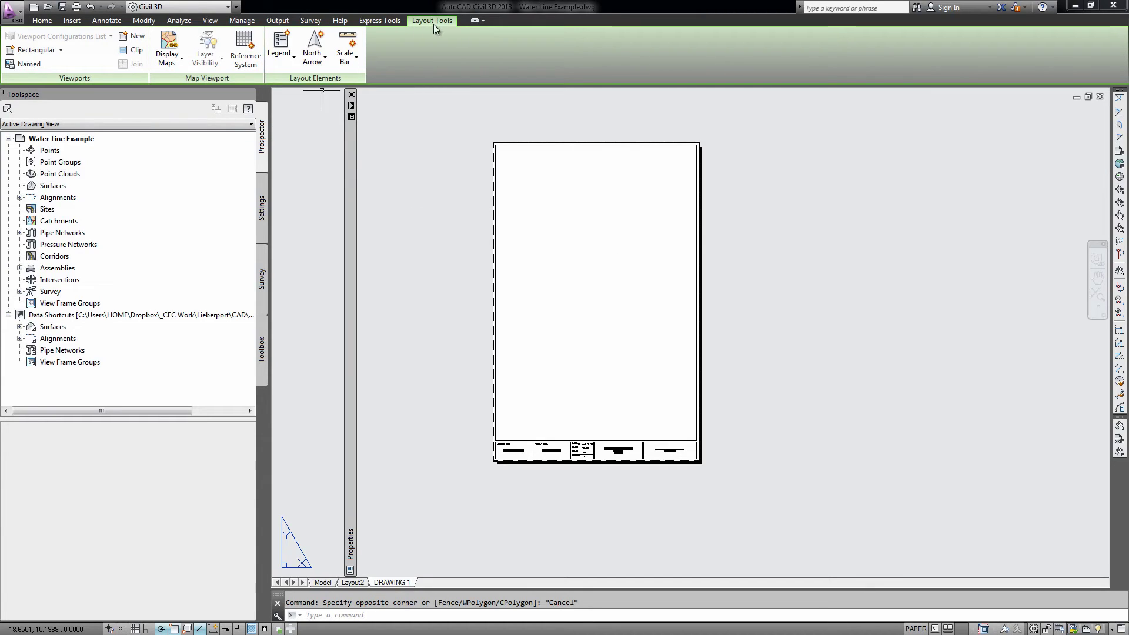
pyautogui.click(33, 52)
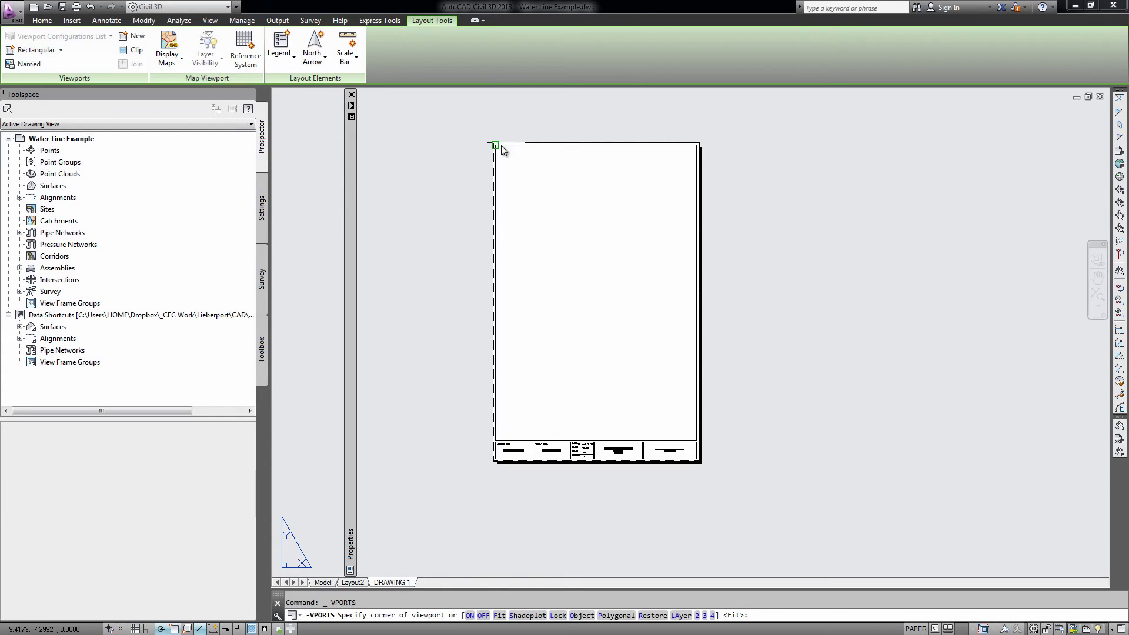
pyautogui.click(497, 145)
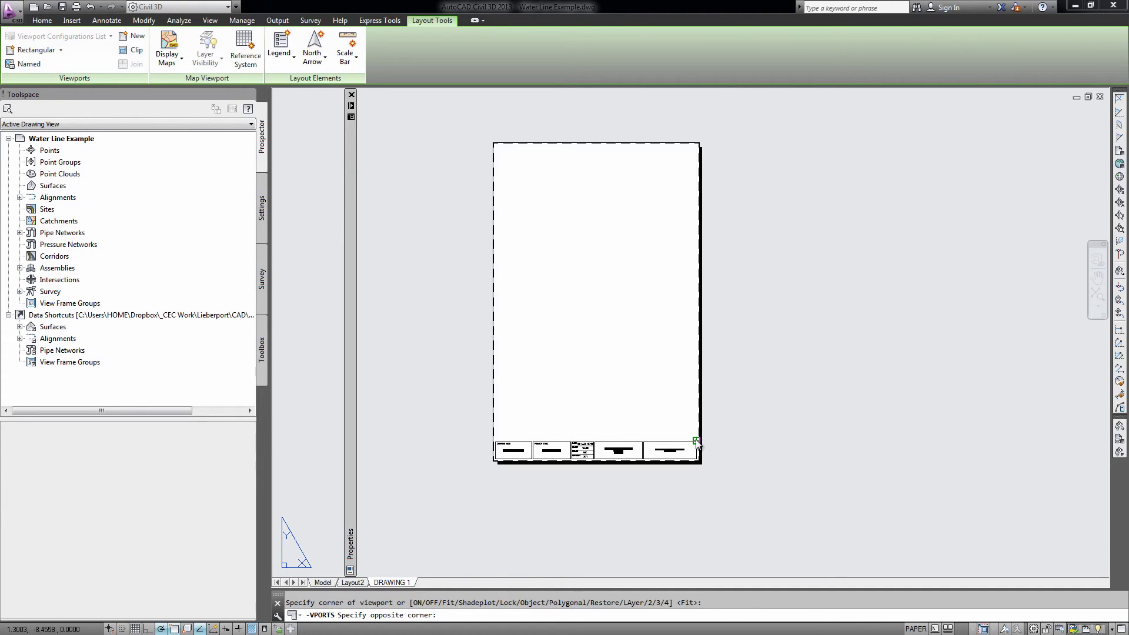
pyautogui.click(697, 441)
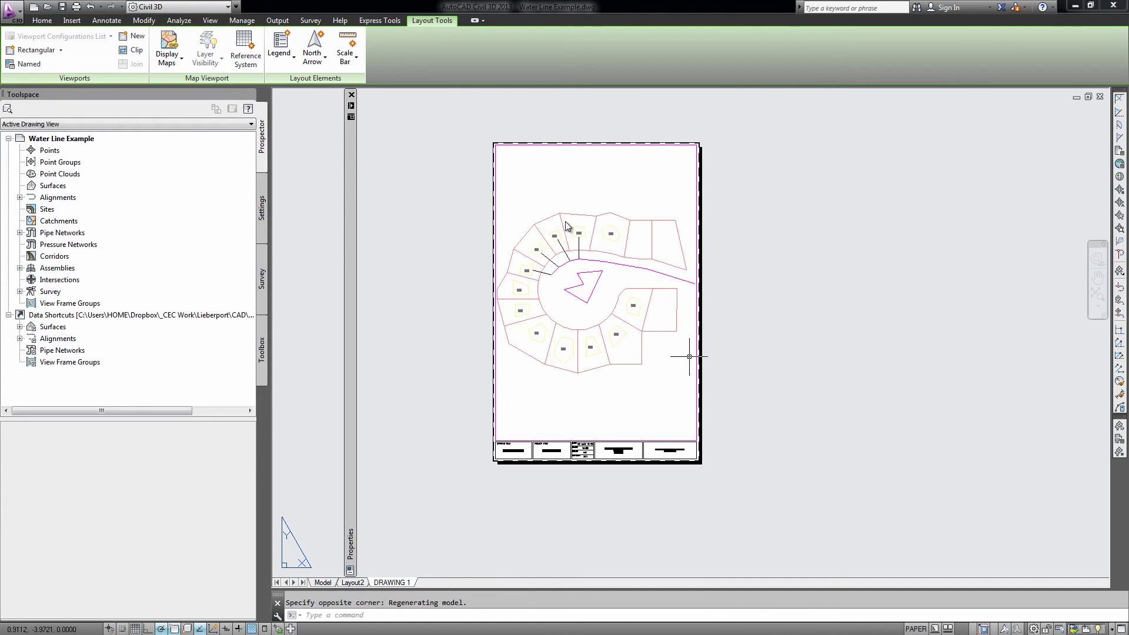
# - Grip-stretch the viewport's bottom edge up so it fills only the sheet's upper half
pyautogui.scroll(3, 579, 277)
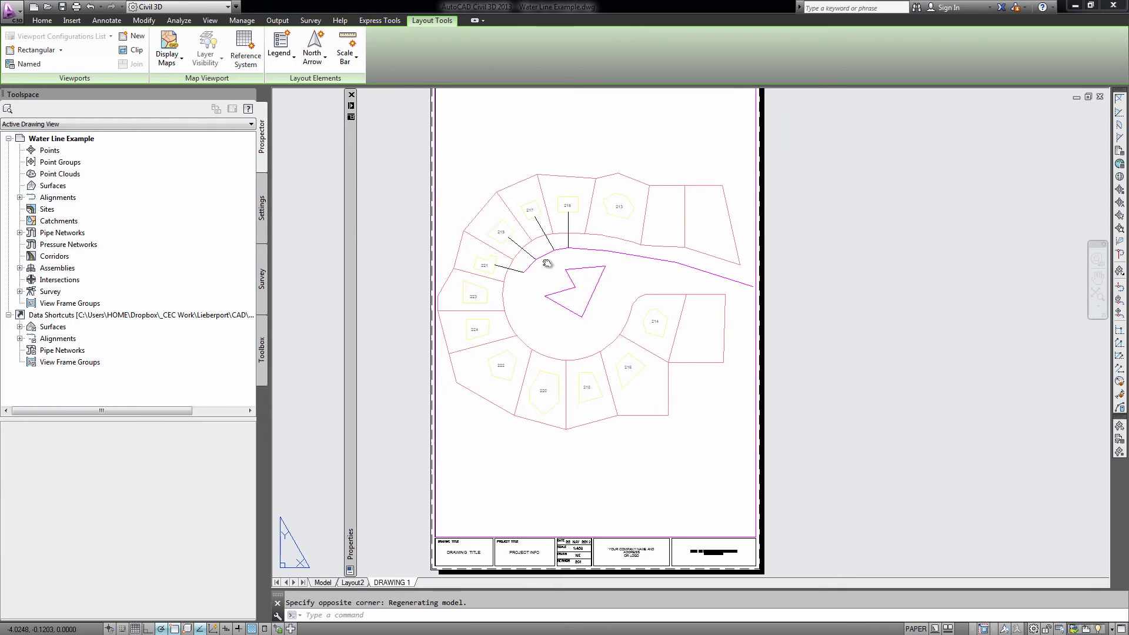
pyautogui.click(386, 442)
pyautogui.click(386, 511)
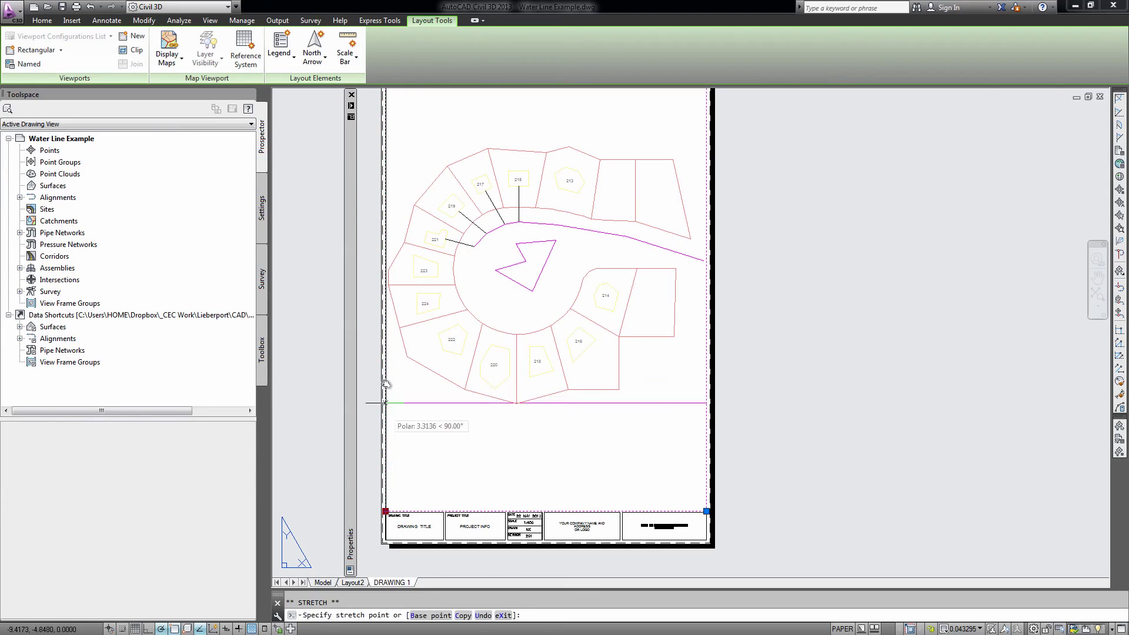
pyautogui.click(387, 277)
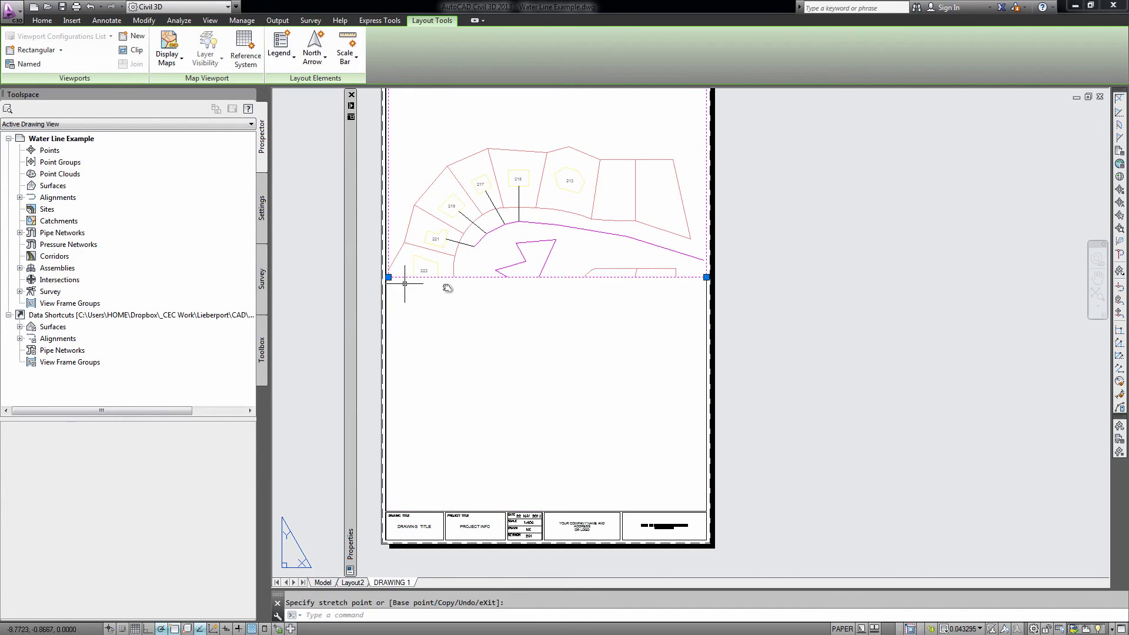
pyautogui.scroll(-2, 470, 305)
# - Copy the viewport directly below the original using the COPY command
pyautogui.write('co')
pyautogui.press('Return')
pyautogui.click(419, 160)
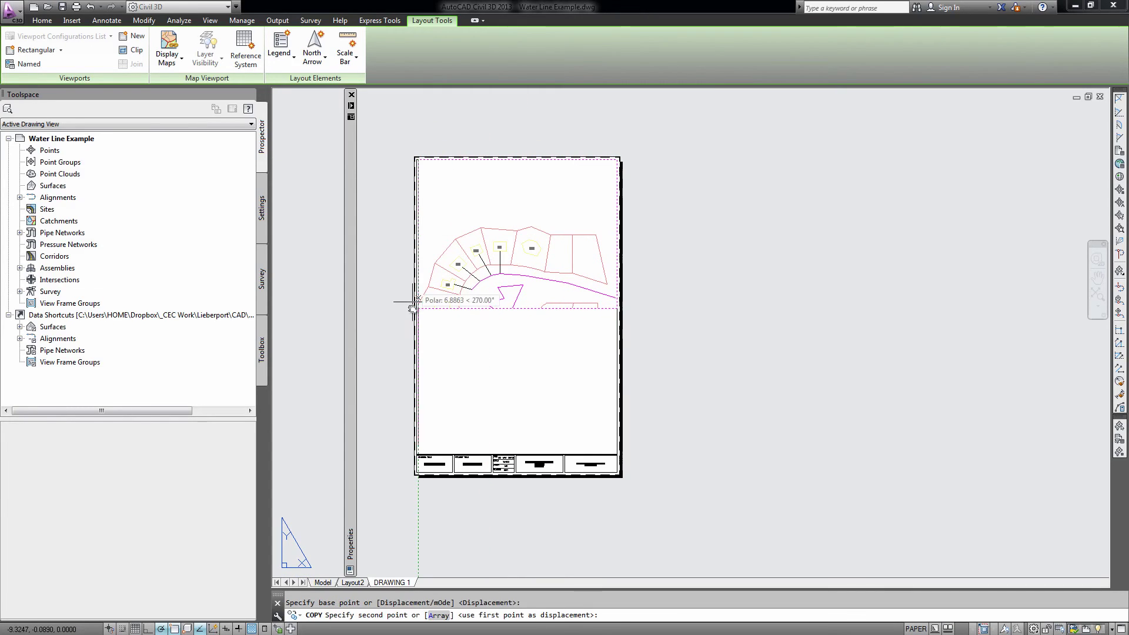
pyautogui.click(415, 308)
pyautogui.press('Escape')
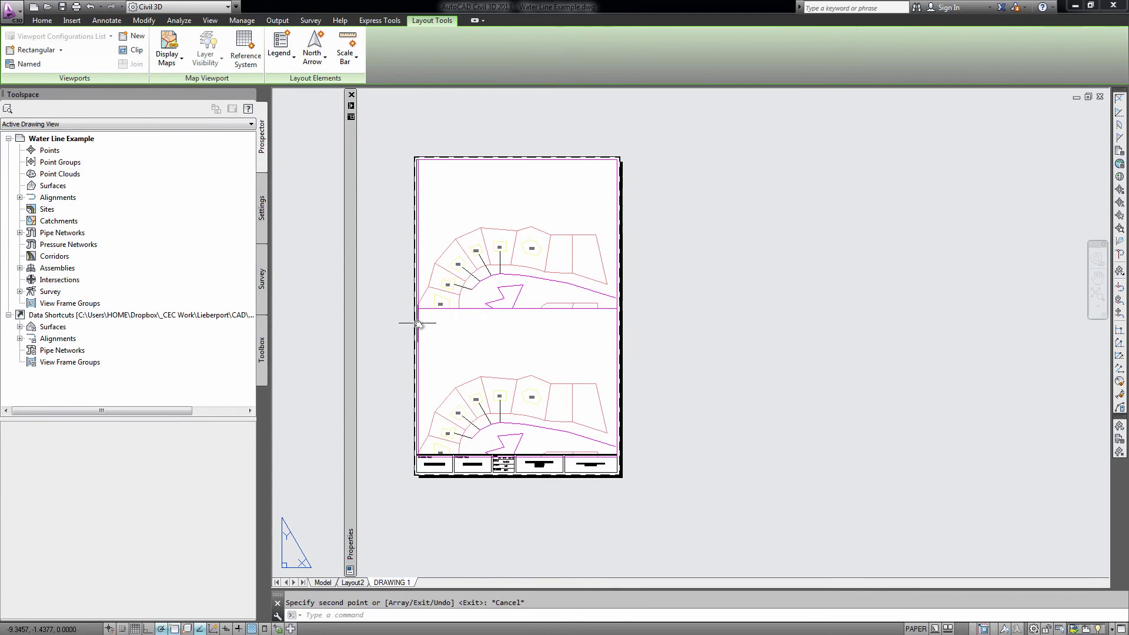
# - Stretch the lower viewport's bottom edge down to the title block
pyautogui.click(417, 324)
pyautogui.click(416, 453)
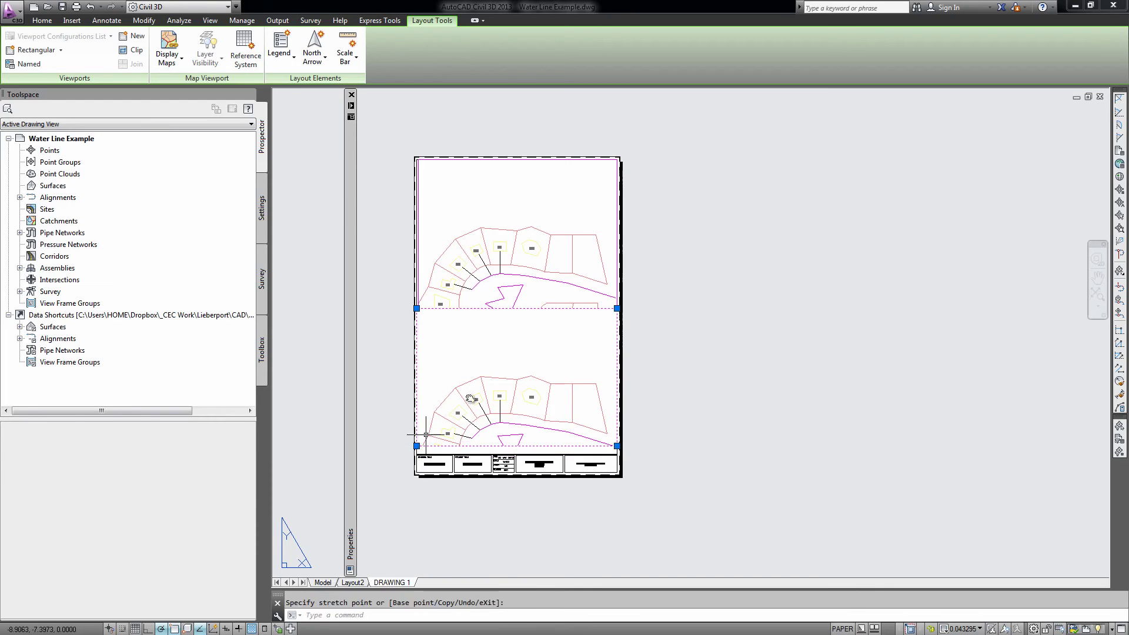
pyautogui.click(425, 435)
pyautogui.doubleClick(470, 412)
# - Zoom and pan the lower viewport to center lots 216, 218 and 220
pyautogui.moveTo(528, 444); pyautogui.dragTo(519, 388, button='middle')
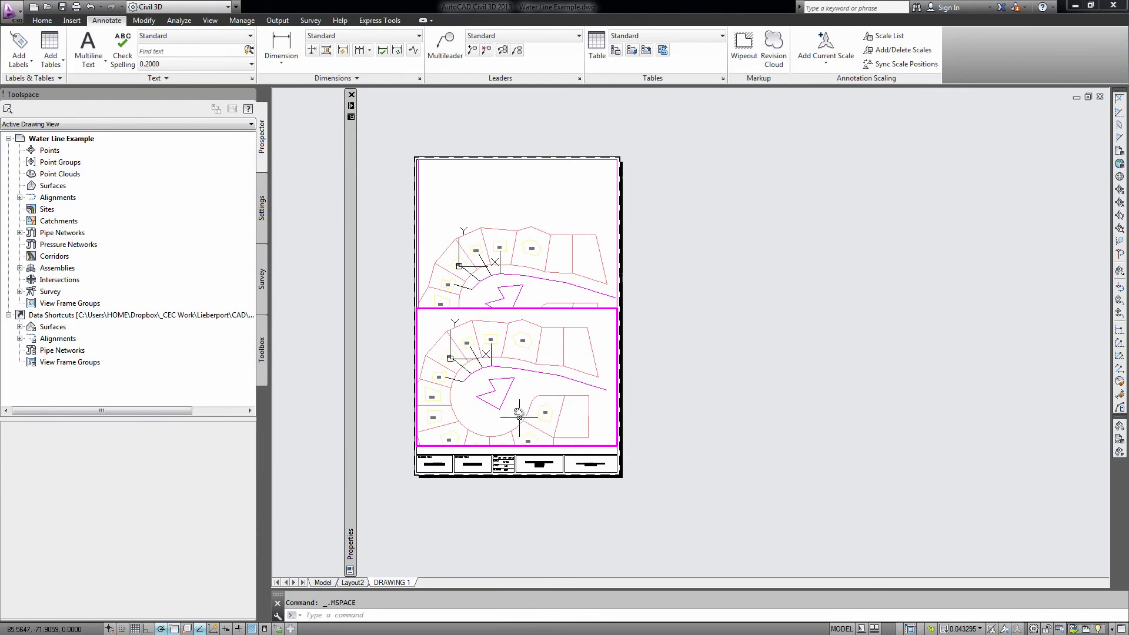
pyautogui.scroll(4, 520, 417)
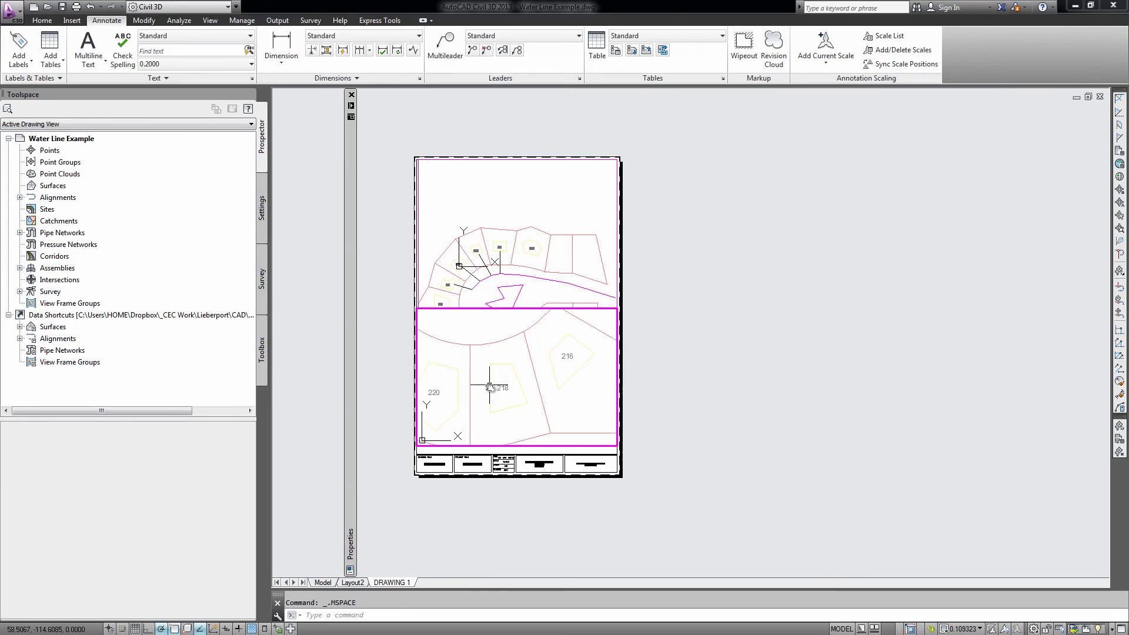
pyautogui.moveTo(490, 388); pyautogui.dragTo(503, 365, button='middle')
pyautogui.doubleClick(757, 312)
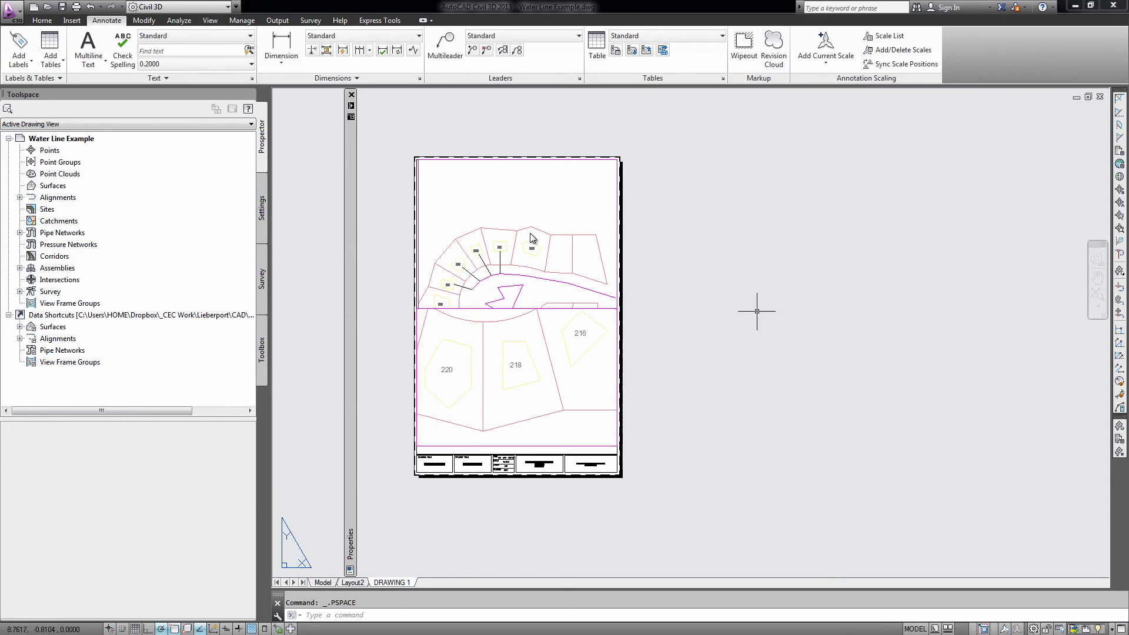
# - Zoom out and pan the upper viewport to show the whole cul-de-sac site plan
pyautogui.doubleClick(532, 238)
pyautogui.scroll(-2, 529, 235)
pyautogui.moveTo(524, 236); pyautogui.dragTo(522, 207, button='middle')
pyautogui.doubleClick(721, 301)
# - Readjust the lower viewport's zoom so lots 214–222 fit the detail view
pyautogui.scroll(2, 516, 400)
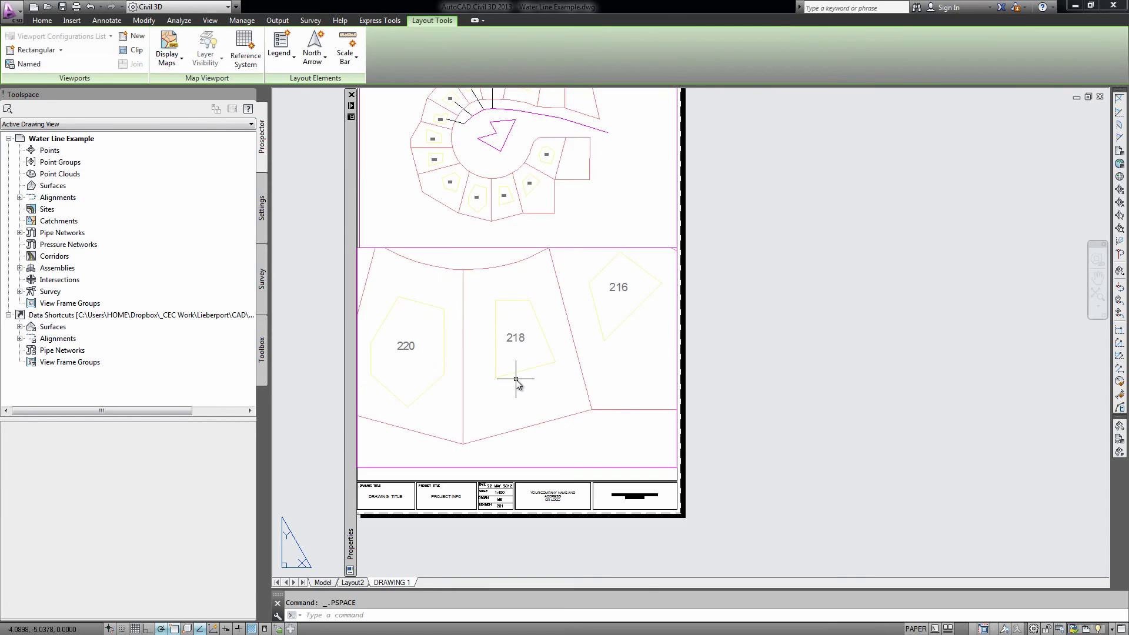
pyautogui.moveTo(491, 330); pyautogui.dragTo(517, 378, button='middle')
pyautogui.doubleClick(506, 361)
pyautogui.scroll(-2, 505, 366)
pyautogui.doubleClick(747, 388)
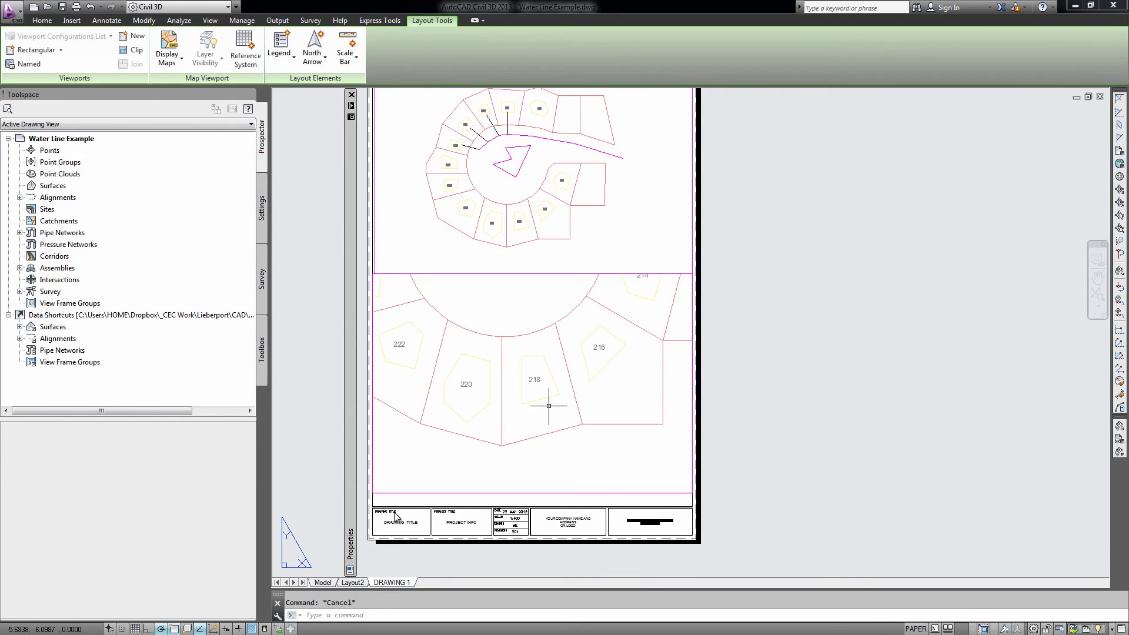